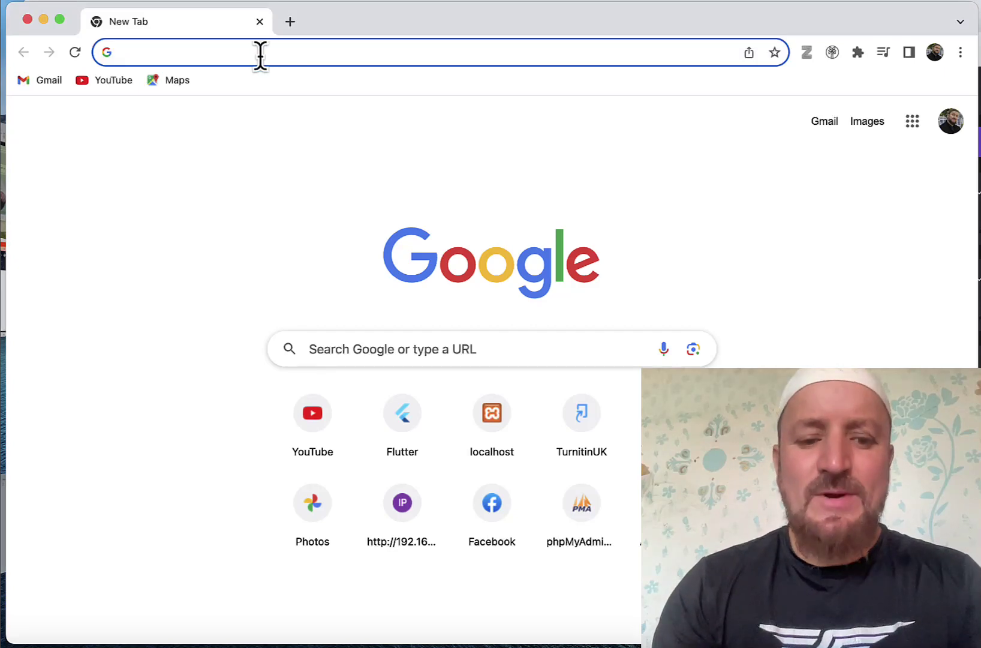
{"action": "type", "text": "replit"}
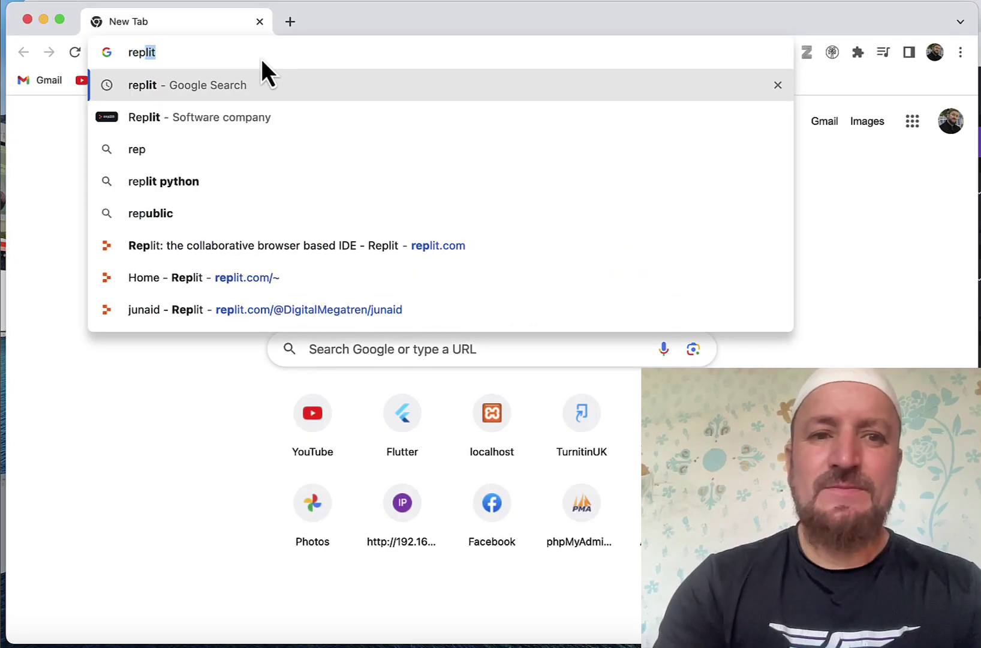
Step: Search Google for 'replit' and open the replit.com site from the results
{"action": "left_click", "coordinate": [186, 110]}
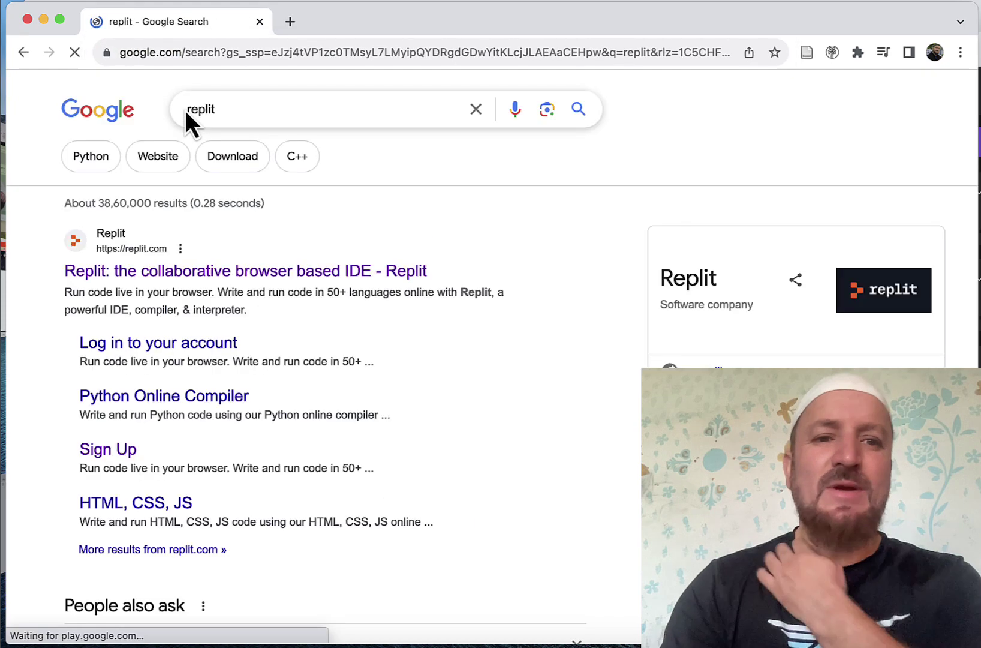
{"action": "left_click", "coordinate": [121, 291]}
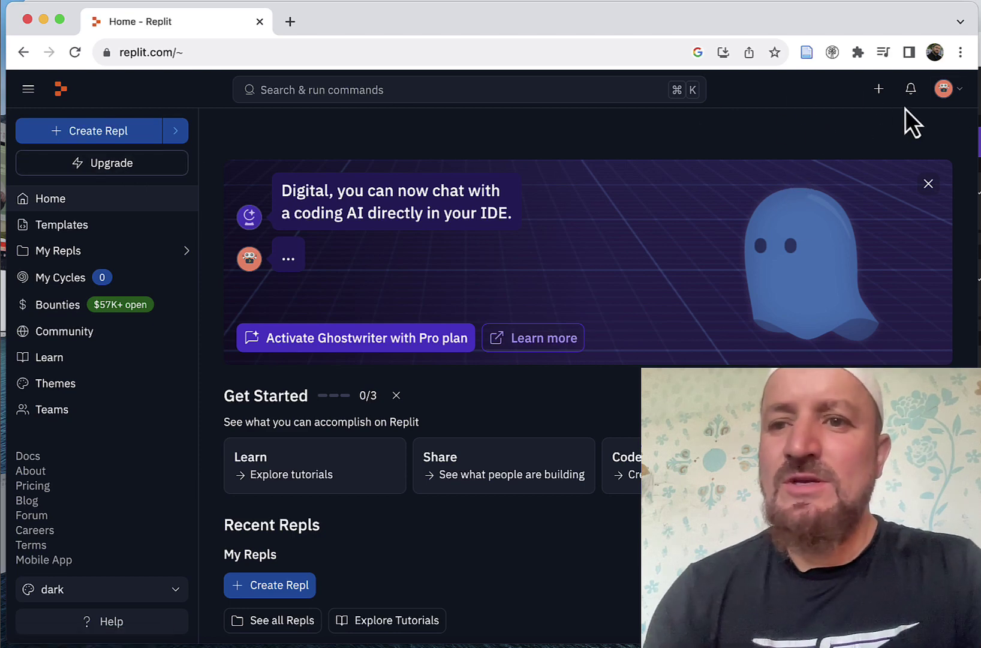
{"action": "left_click", "coordinate": [959, 92]}
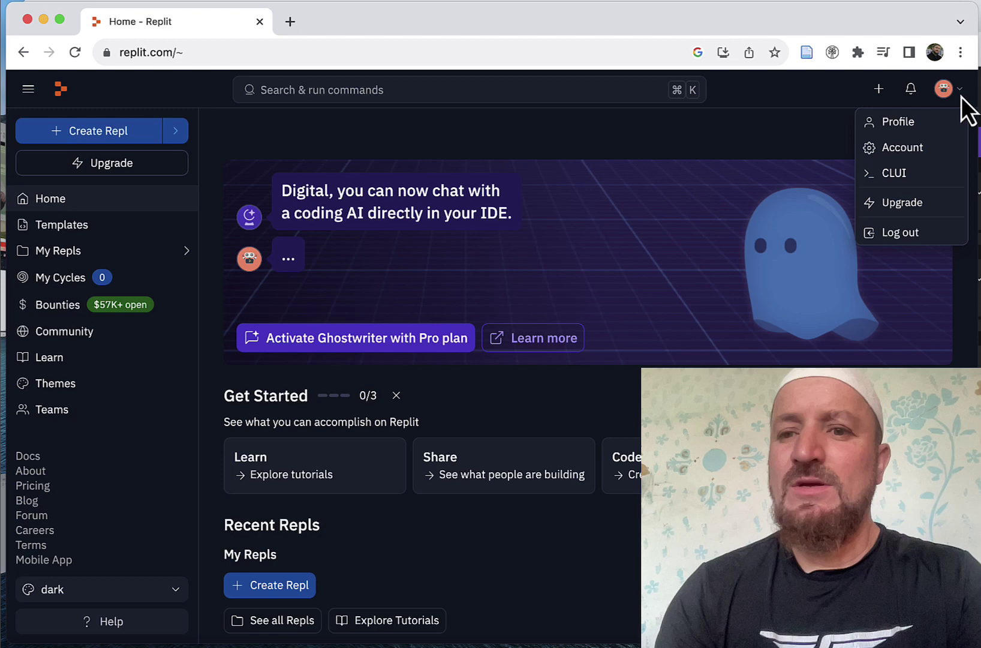
{"action": "left_click", "coordinate": [827, 96]}
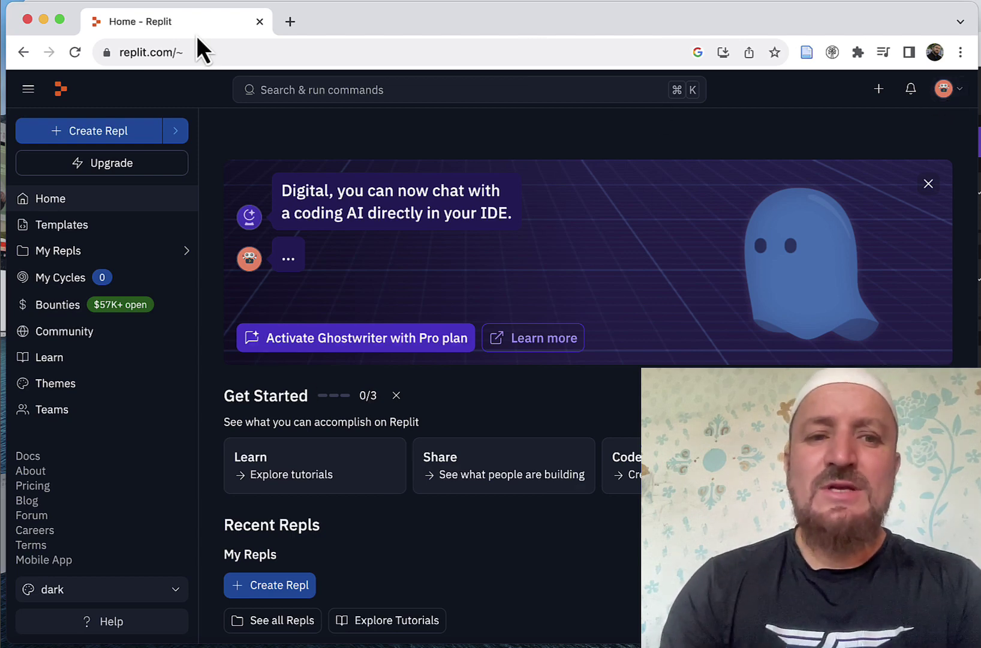
Step: Create a repl from the PHP Web Server template, titled 'juny'
{"action": "left_click", "coordinate": [103, 143]}
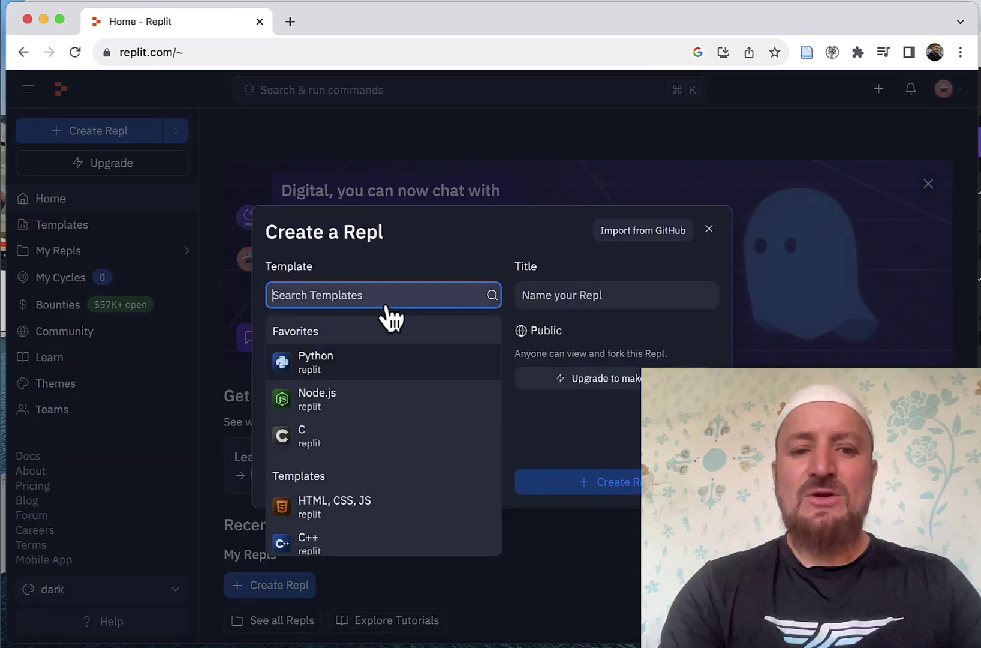
{"action": "scroll", "coordinate": [354, 422], "scroll_direction": "down", "scroll_amount": 3}
{"action": "scroll", "coordinate": [354, 421], "scroll_direction": "down", "scroll_amount": 2}
{"action": "scroll", "coordinate": [354, 422], "scroll_direction": "down", "scroll_amount": 3}
{"action": "scroll", "coordinate": [355, 422], "scroll_direction": "down", "scroll_amount": 3}
{"action": "scroll", "coordinate": [354, 421], "scroll_direction": "down", "scroll_amount": 3}
{"action": "scroll", "coordinate": [353, 423], "scroll_direction": "up", "scroll_amount": 10}
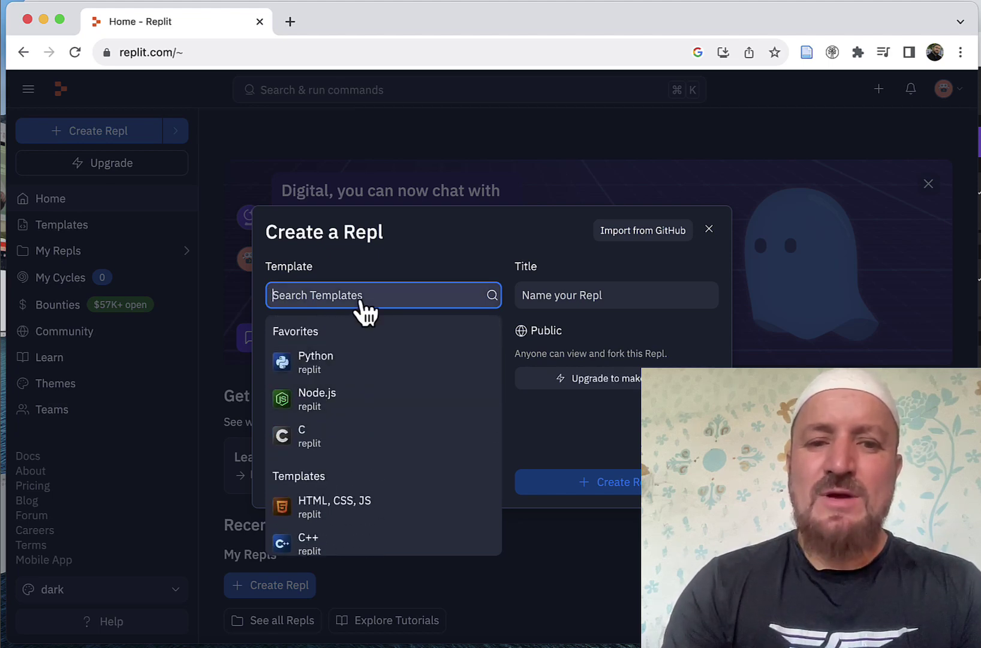
{"action": "type", "text": "php"}
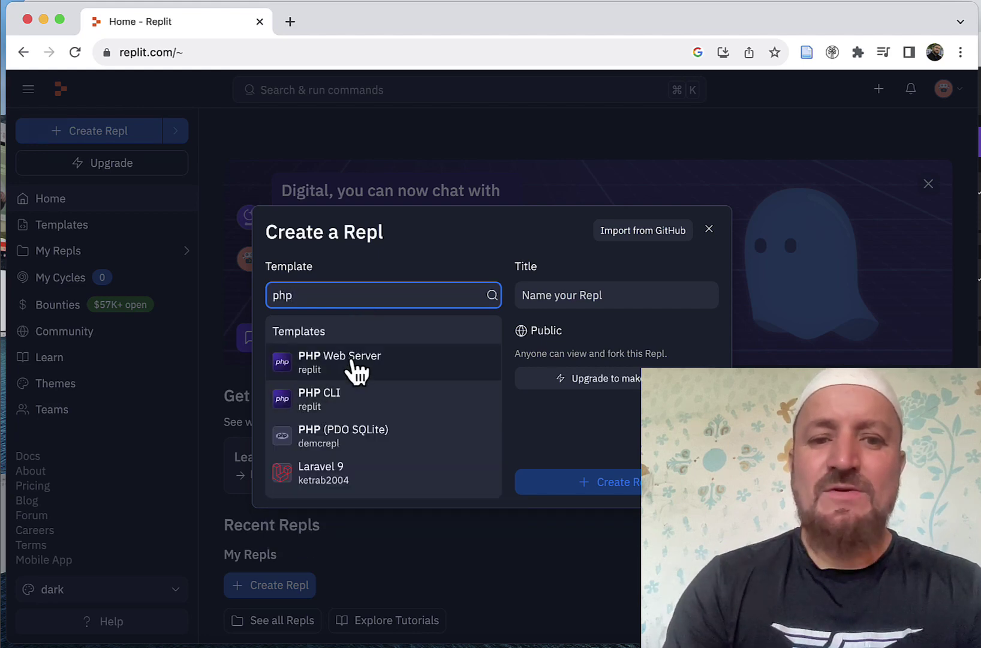
{"action": "left_click", "coordinate": [357, 371]}
{"action": "double_click", "coordinate": [570, 299]}
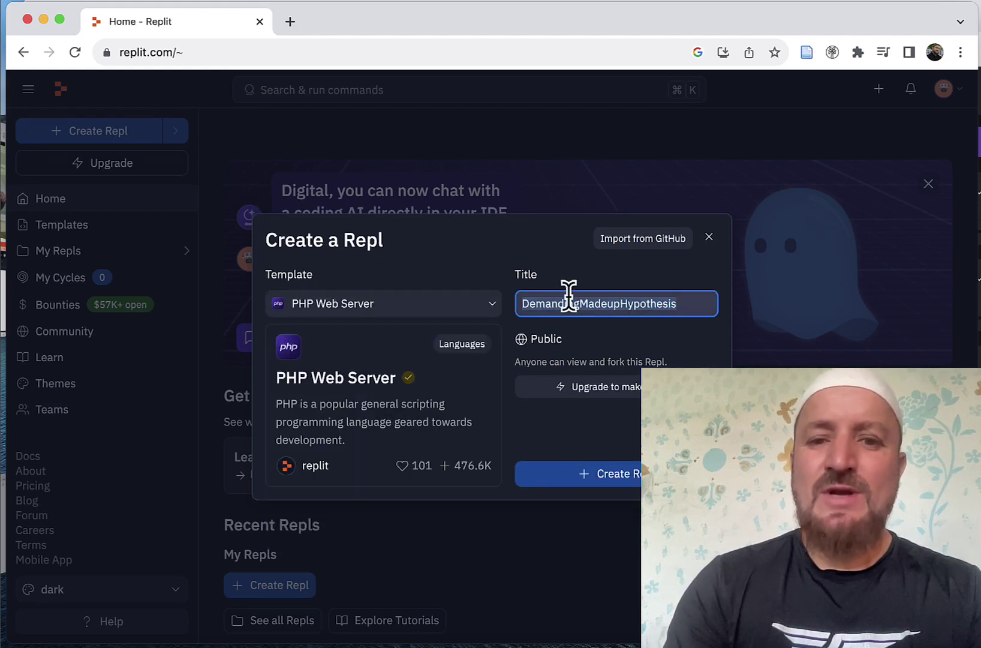
{"action": "left_click", "coordinate": [687, 304]}
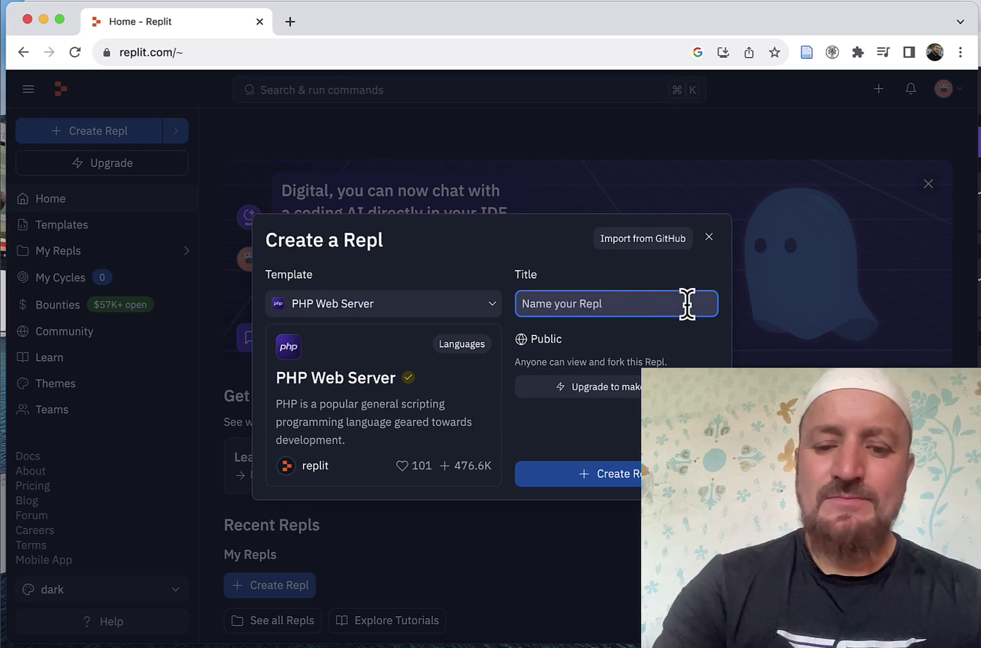
{"action": "type", "text": "juny"}
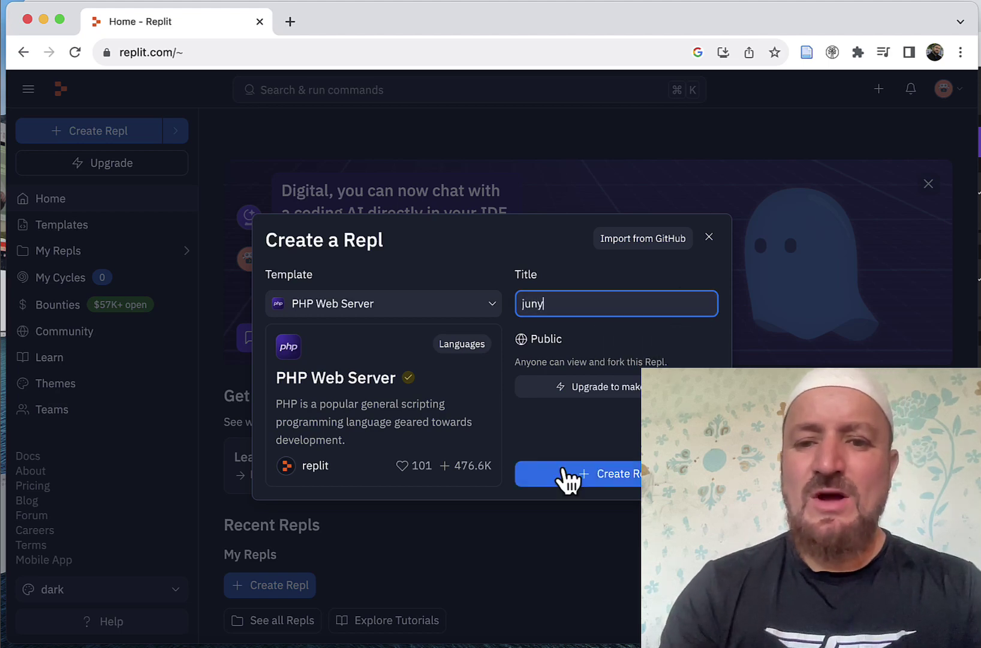
{"action": "left_click", "coordinate": [580, 478]}
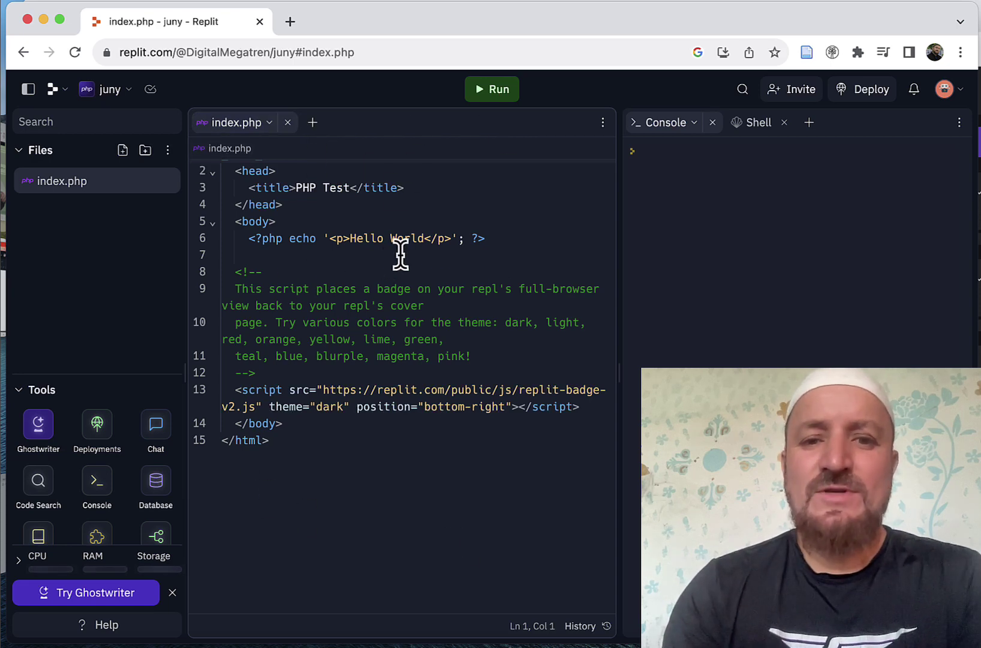
Step: Move the closing '?>' tag and the Hello World echo on line 6 onto separate lines
{"action": "left_click", "coordinate": [474, 239]}
{"action": "key", "text": "Return"}
{"action": "key", "text": "Return"}
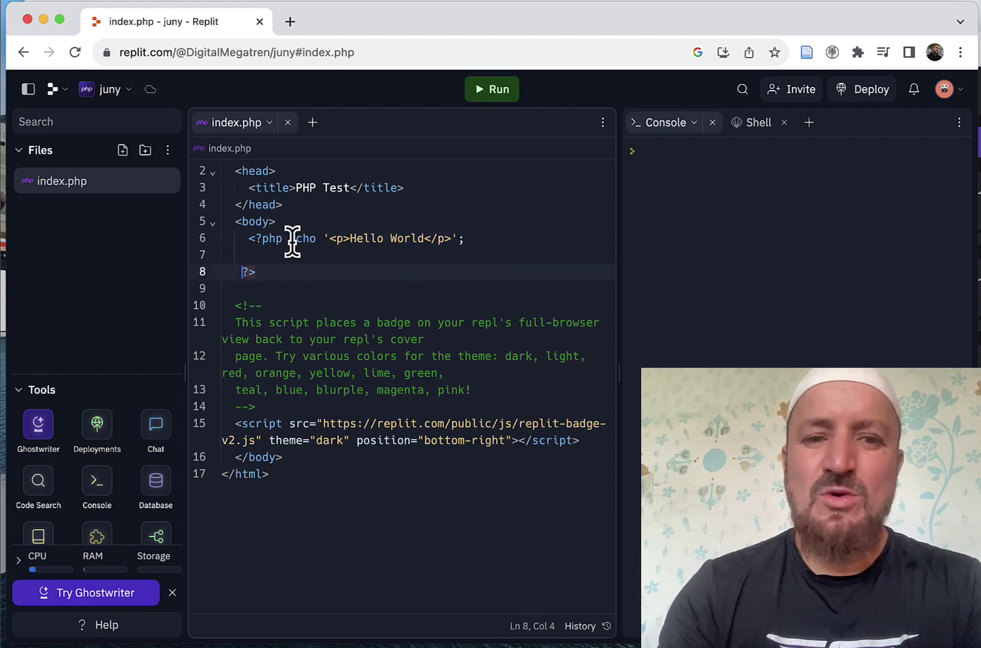
{"action": "key", "text": "Return"}
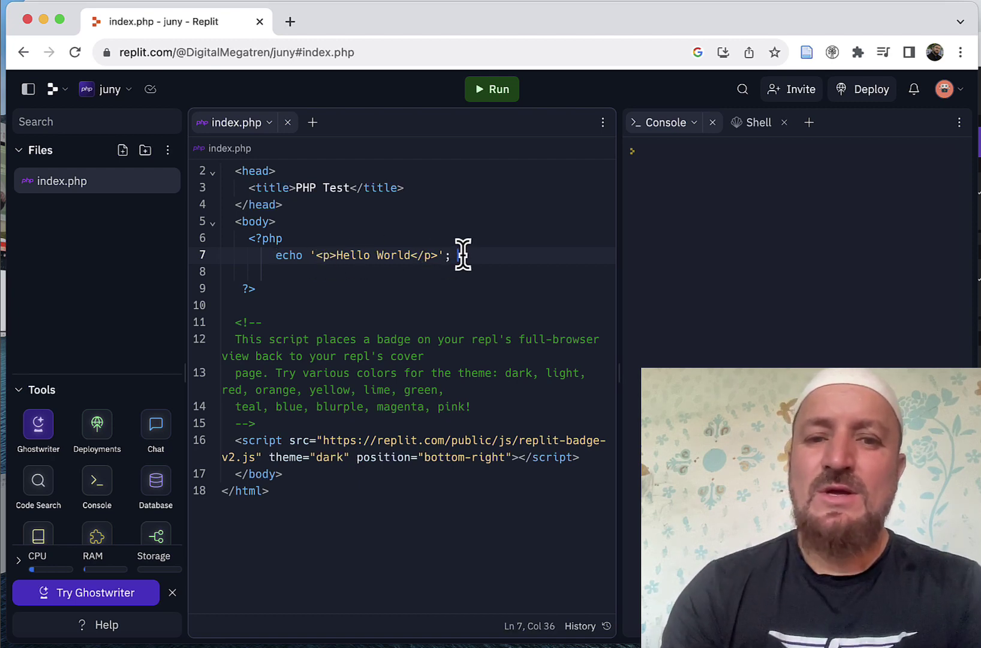
Step: Start a new line below the Hello World echo for the print statement
{"action": "key", "text": "Return"}
{"action": "type", "text": "int"}
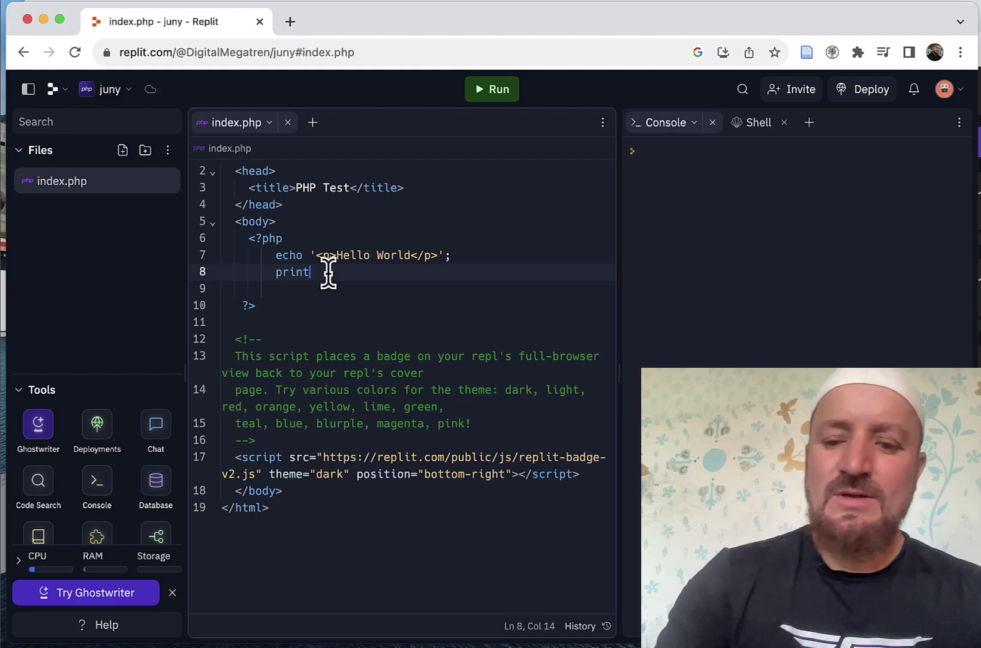
{"action": "type", "text": "("}
{"action": "type", "text": "\"\""}
{"action": "type", "text": "I am P"}
{"action": "type", "text": "rinting using"}
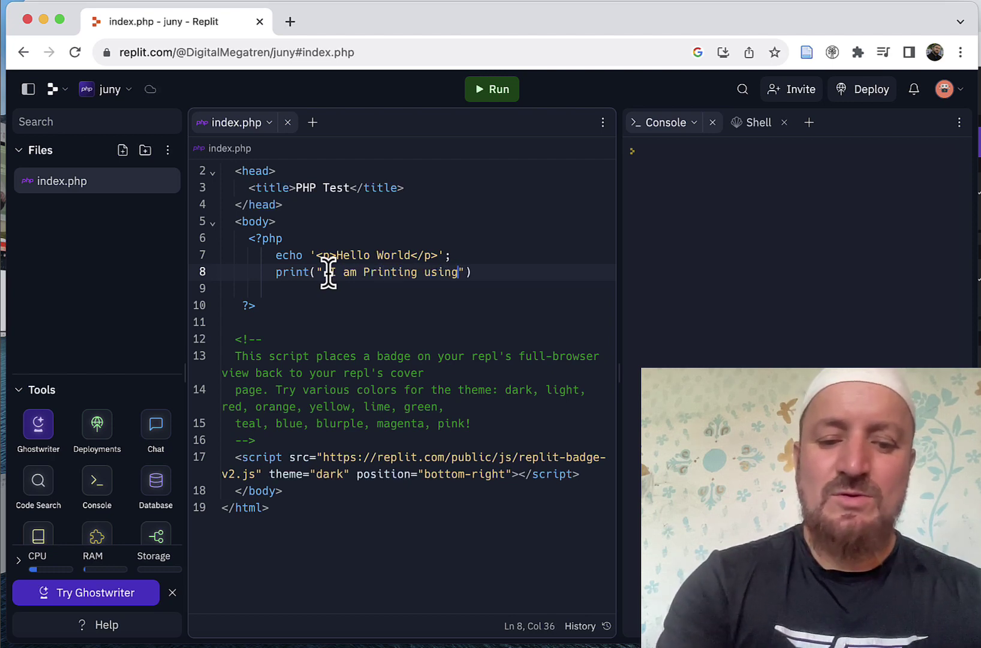
{"action": "type", "text": " lt"}
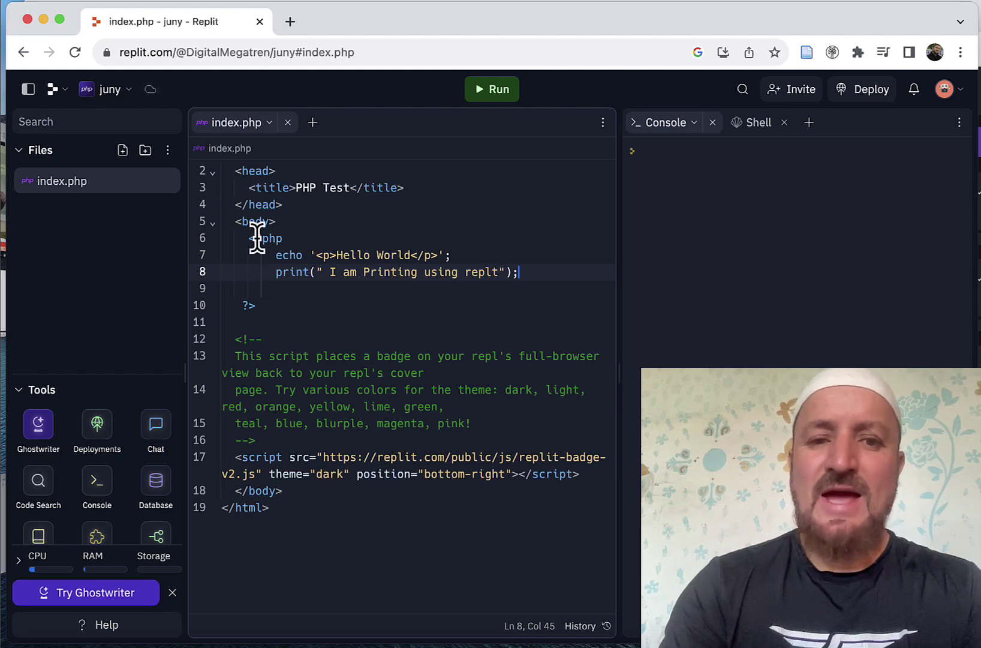
{"action": "left_click_drag", "start_coordinate": [248, 238], "coordinate": [283, 239]}
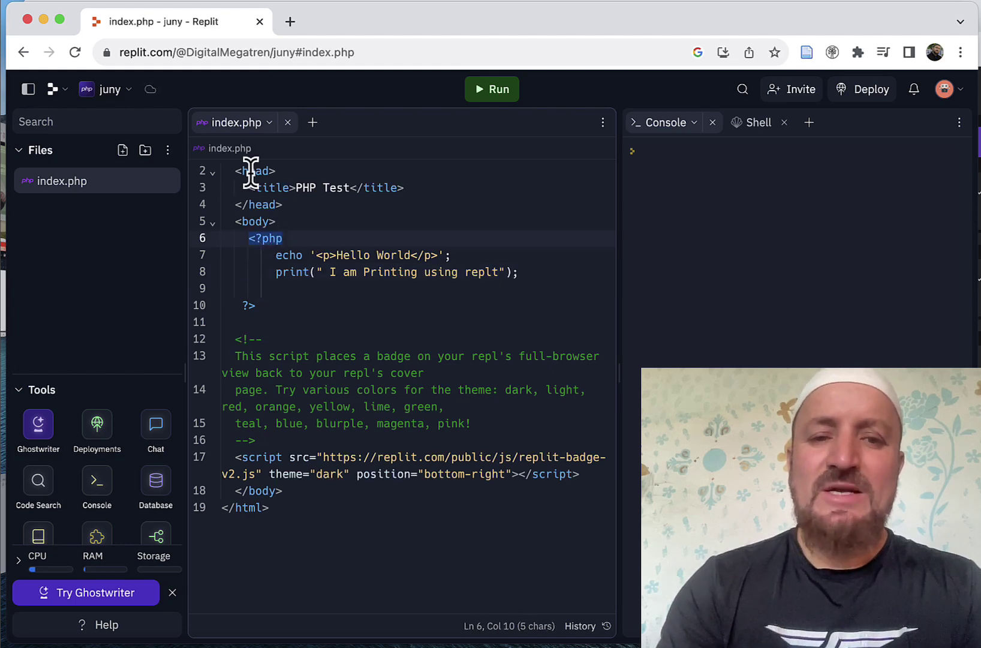
{"action": "scroll", "coordinate": [279, 206], "scroll_direction": "up", "scroll_amount": 1}
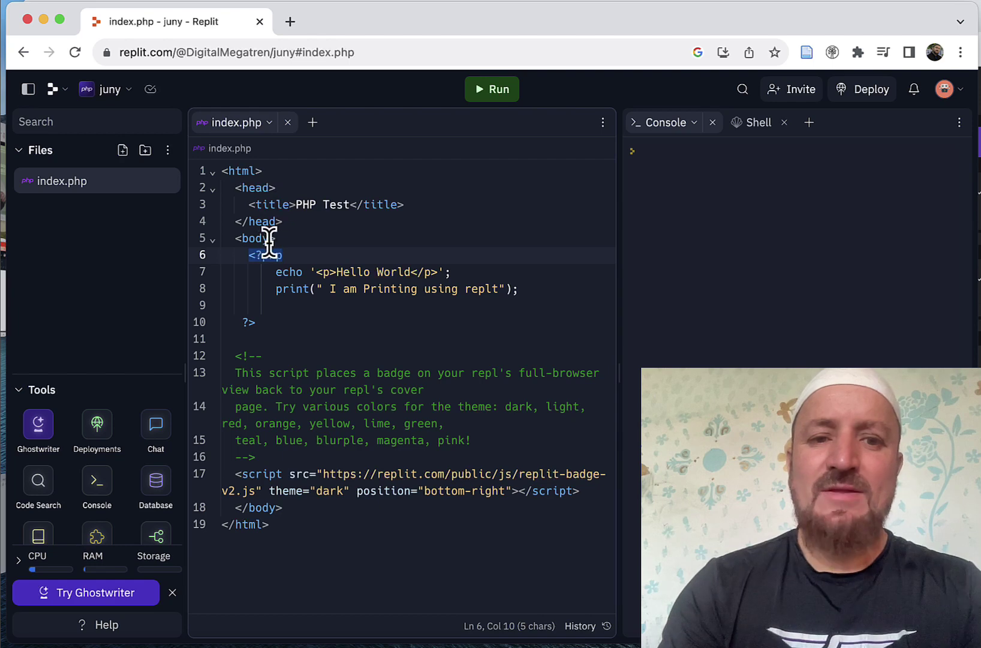
{"action": "scroll", "coordinate": [328, 451], "scroll_direction": "down", "scroll_amount": 1}
{"action": "scroll", "coordinate": [327, 453], "scroll_direction": "down", "scroll_amount": 3}
{"action": "scroll", "coordinate": [328, 451], "scroll_direction": "up", "scroll_amount": 4}
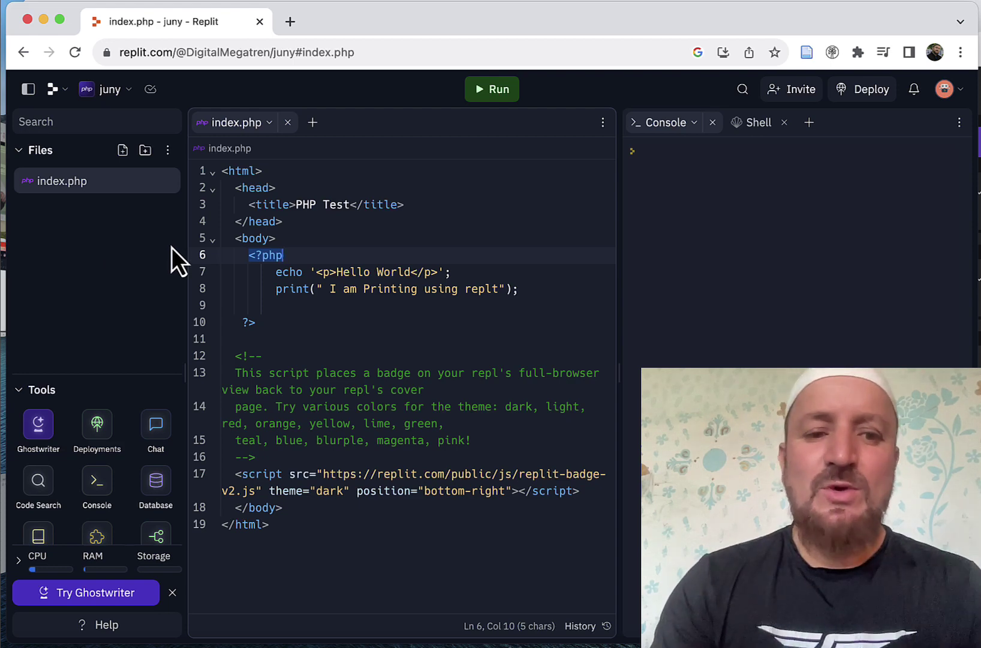
{"action": "scroll", "coordinate": [100, 480], "scroll_direction": "down", "scroll_amount": 2}
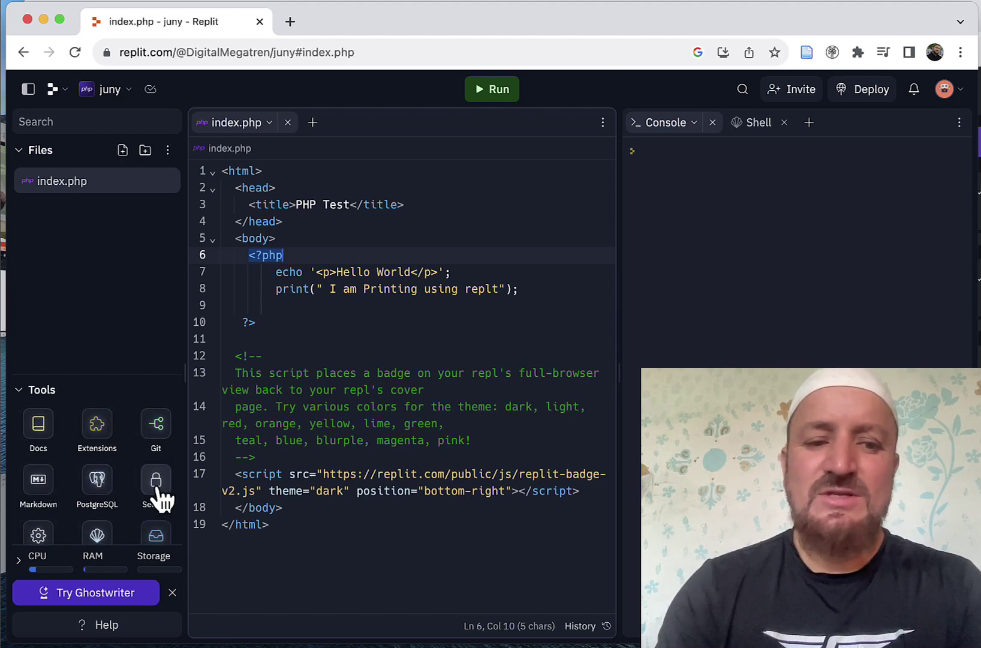
{"action": "scroll", "coordinate": [158, 489], "scroll_direction": "up", "scroll_amount": 1}
{"action": "scroll", "coordinate": [156, 489], "scroll_direction": "up", "scroll_amount": 1}
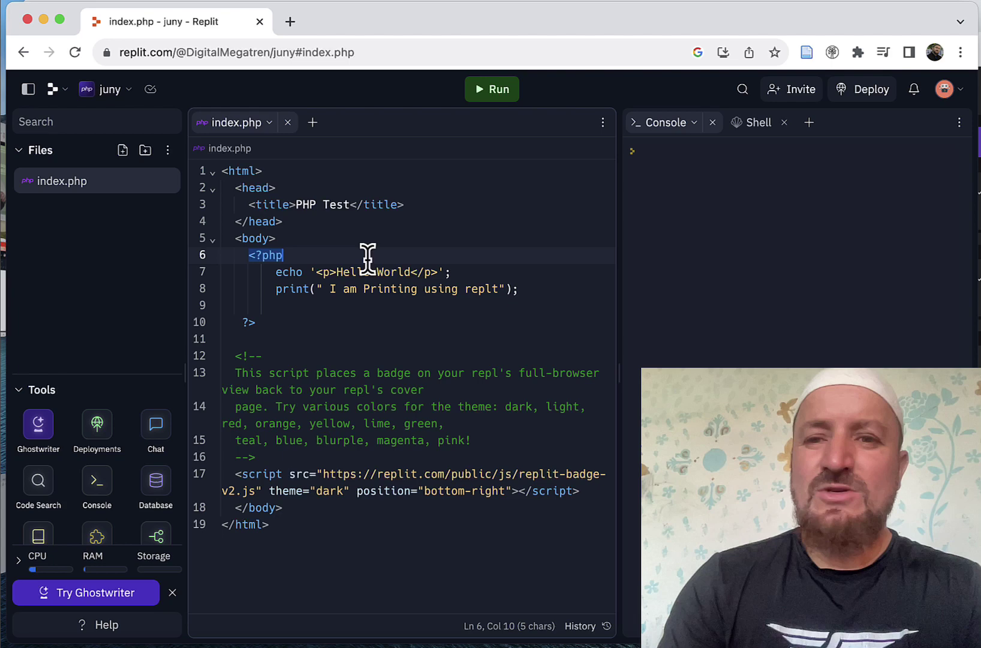
Step: Run the juny repl to launch the PHP built-in server on port 8000
{"action": "left_click", "coordinate": [497, 90]}
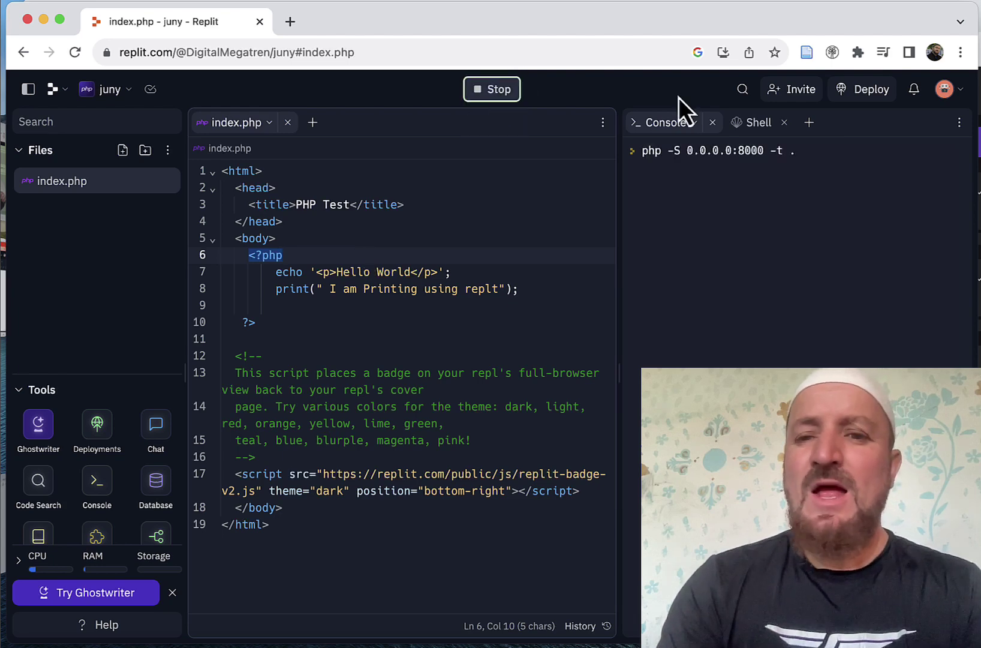